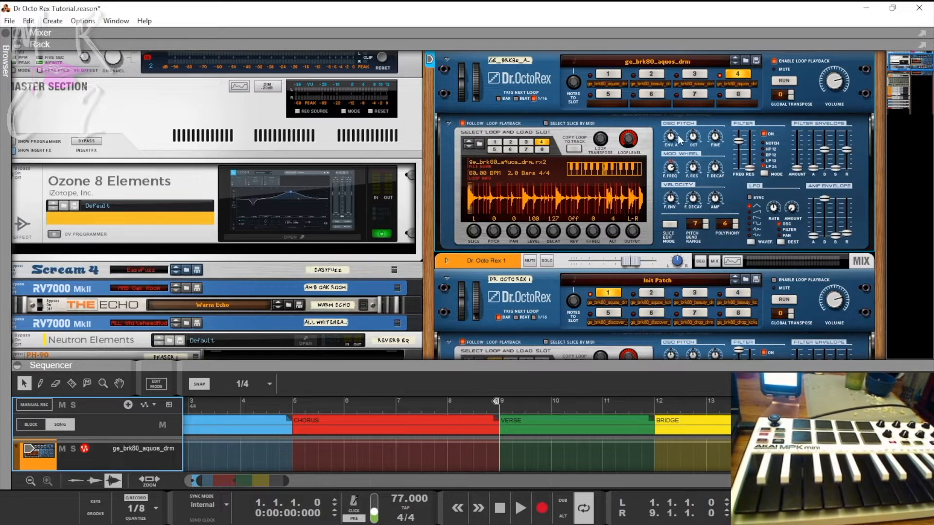
Enable Select Slice via MIDI on the ge_brk80_aquos_drm Dr. Octo Rex.
scroll(585, 143, "up", 3)
left_click(545, 194)
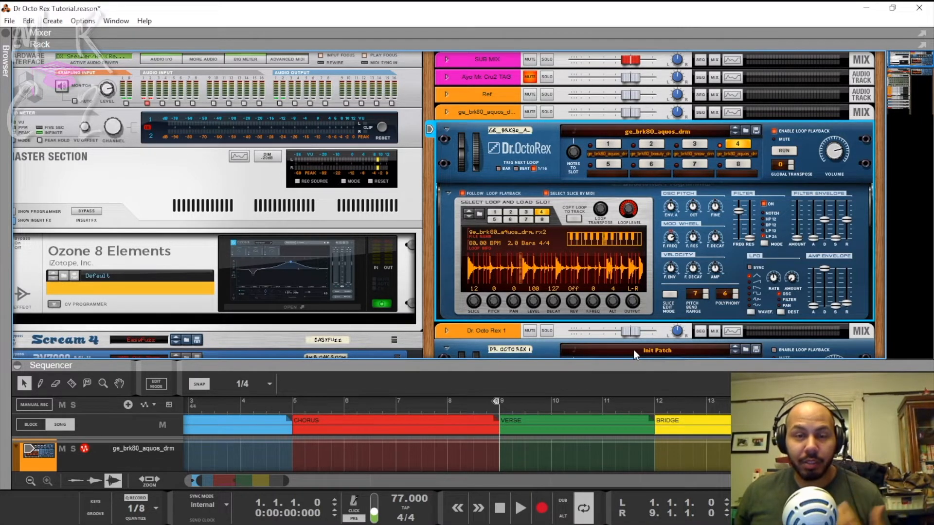
Reset the Dr. Octo Rex 1 device to clear all of its loop slots.
scroll(508, 241, "down", 5)
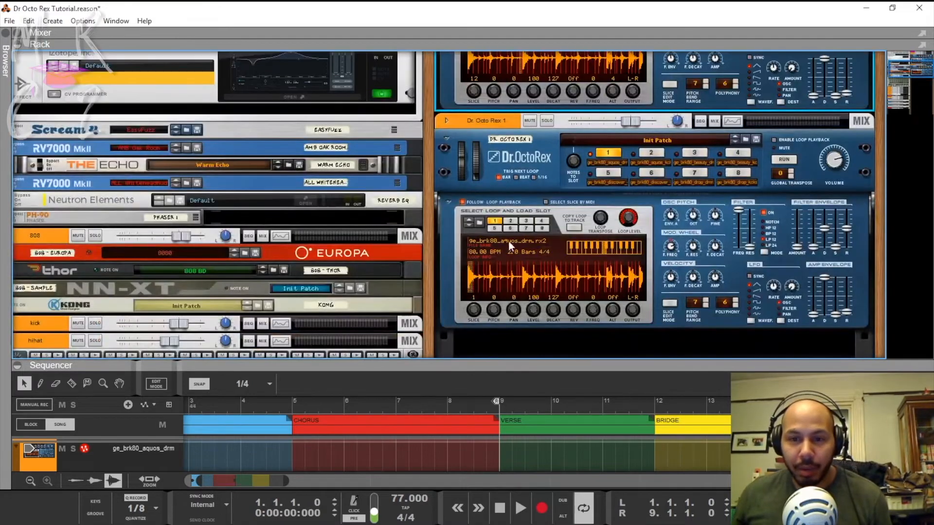
right_click(511, 164)
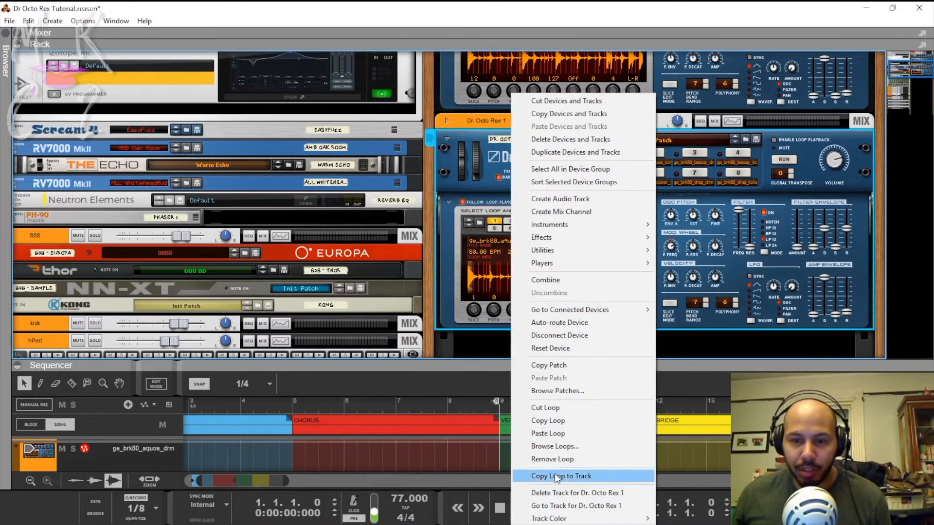
left_click(543, 346)
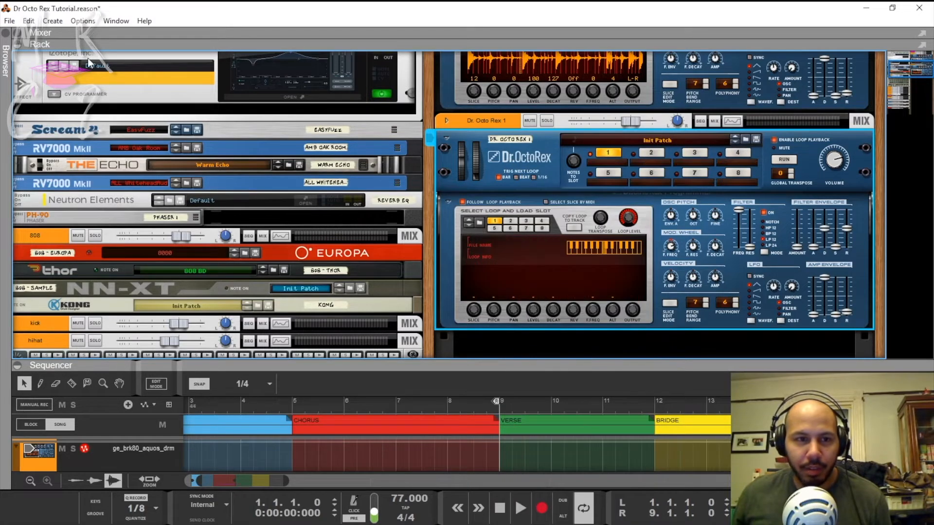
Show the browser and open the Hip Hop folder of the Reason Loop Supply.
left_click(8, 40)
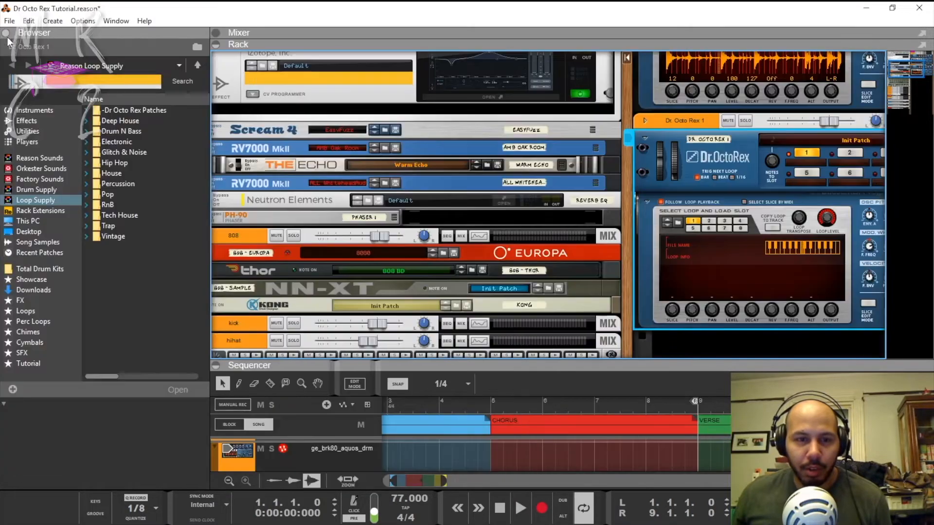
left_click(129, 165)
double_click(130, 165)
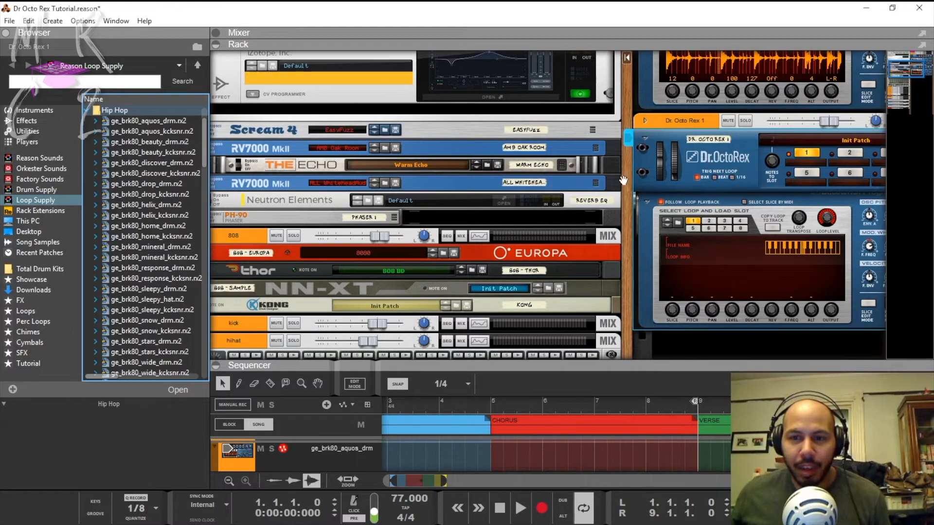
left_click_drag(623, 181, 347, 172)
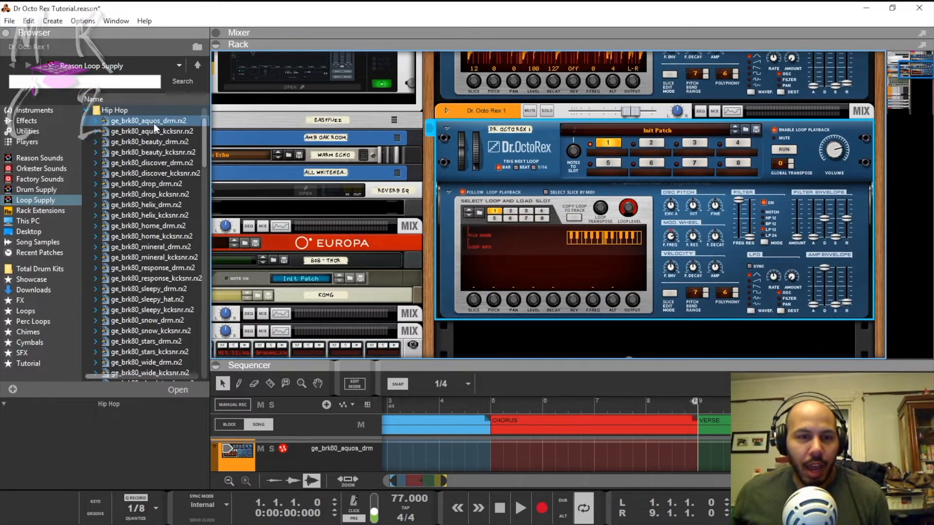
Load the six loops from ge_brk80_beauty_drm.rx2 through ge_brk80_drop_kcksnr.rx2 into the Dr. Octo Rex 1 slots, starting at slot 1.
left_click(155, 162)
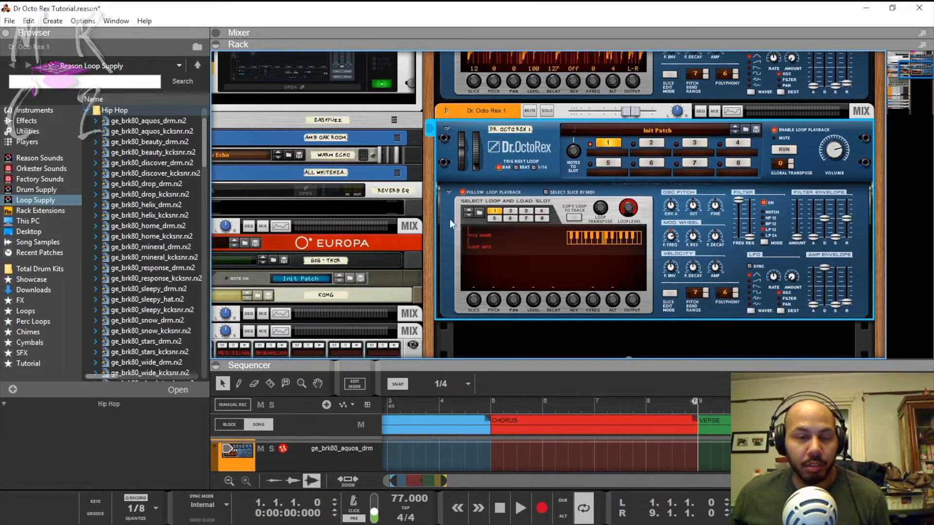
left_click(160, 141)
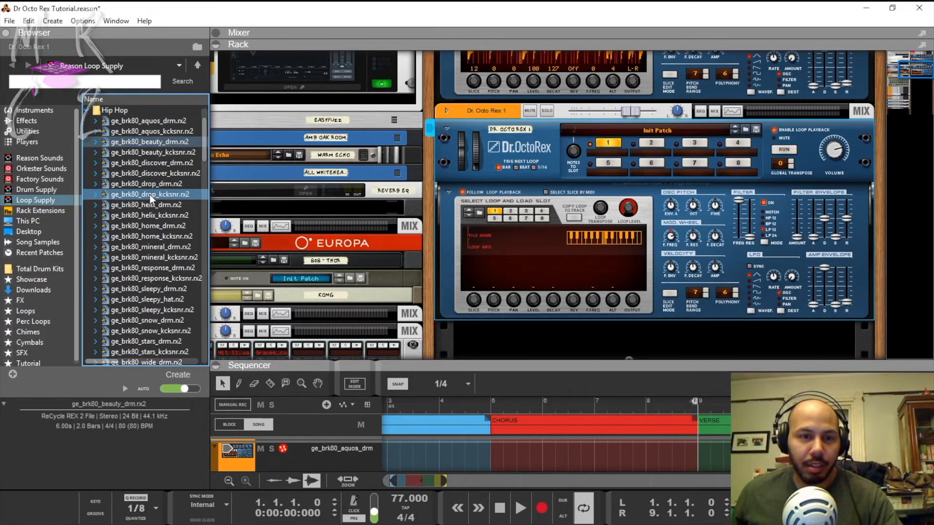
left_click(151, 194, "shift")
left_click_drag(141, 175, 616, 154)
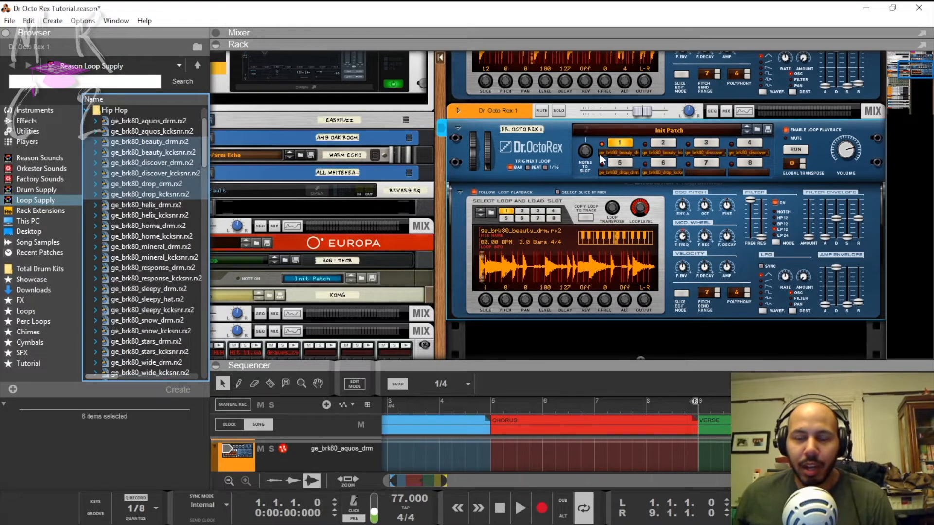
Clear the loop from slot 4 of the ge_brk80_aquos_drm Dr. Octo Rex.
scroll(565, 212, "up", 5)
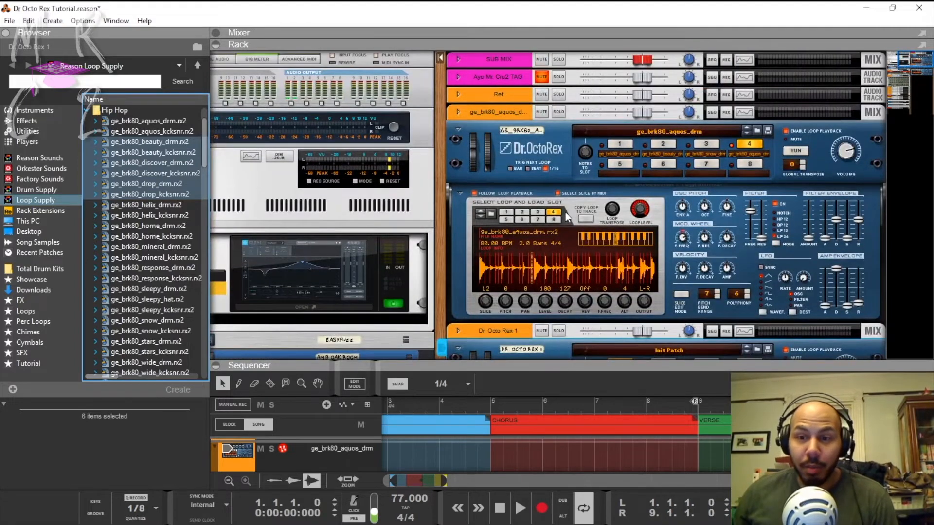
left_click(485, 214)
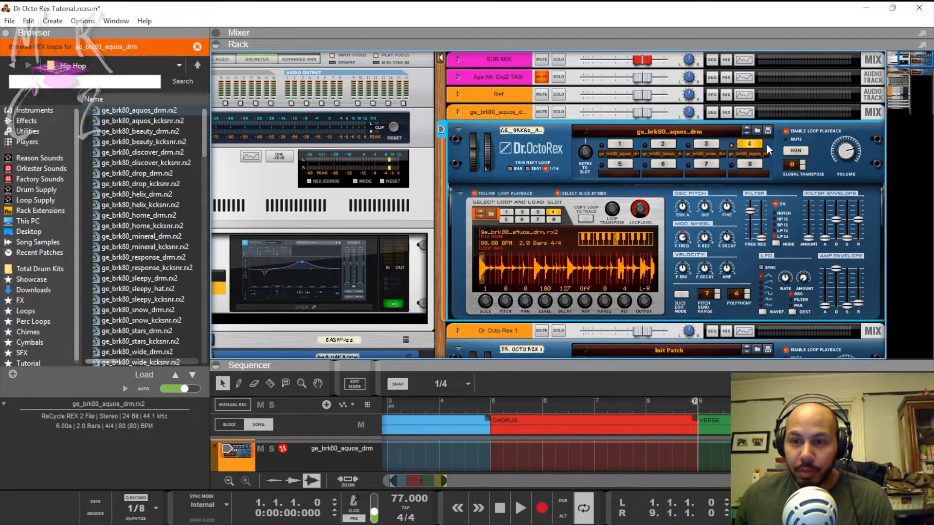
right_click(779, 161)
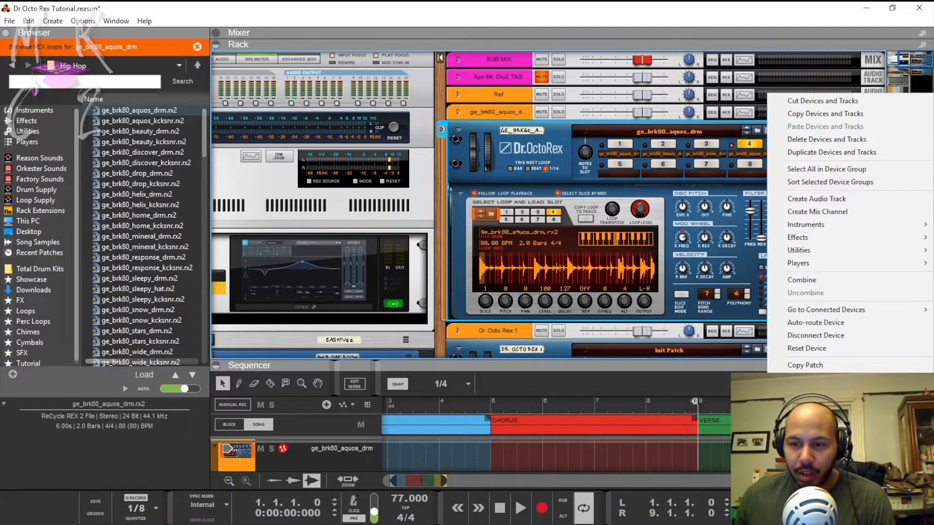
left_click(807, 438)
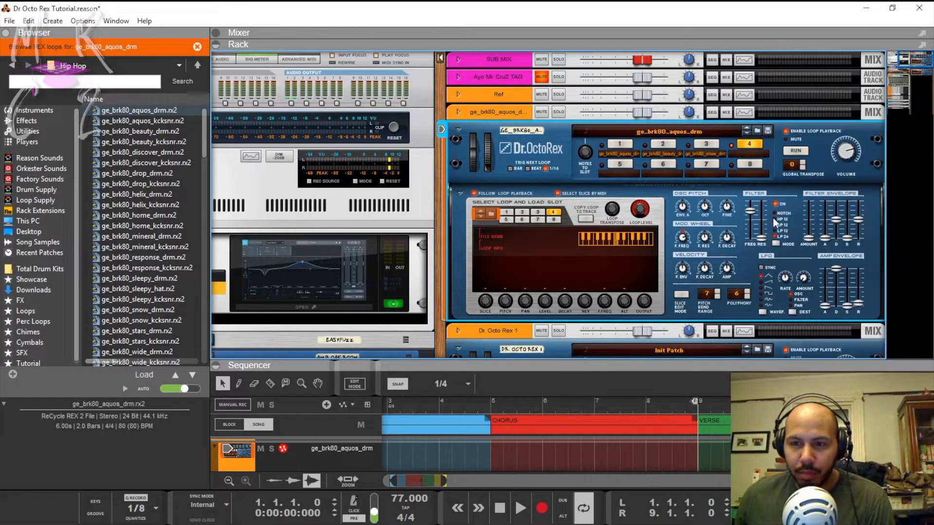
Copy the slot 1 loop into slot 4 of the ge_brk80_aquos_drm Dr. Octo Rex and slightly lower its filter frequency.
left_click(619, 144)
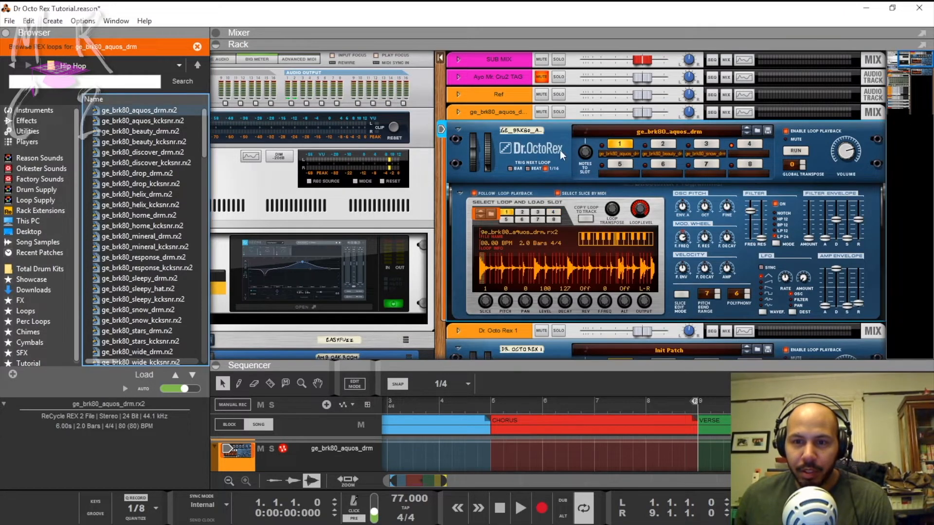
right_click(563, 155)
left_click(548, 164)
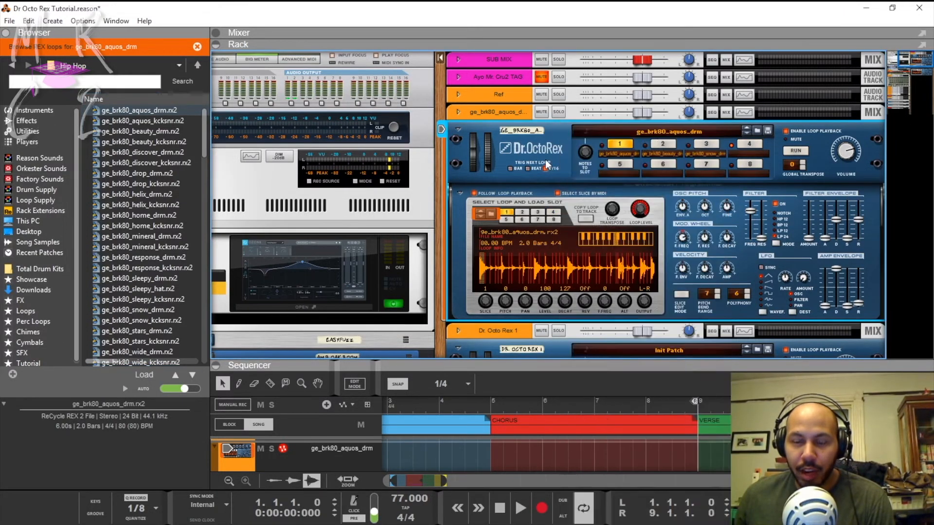
right_click(617, 144)
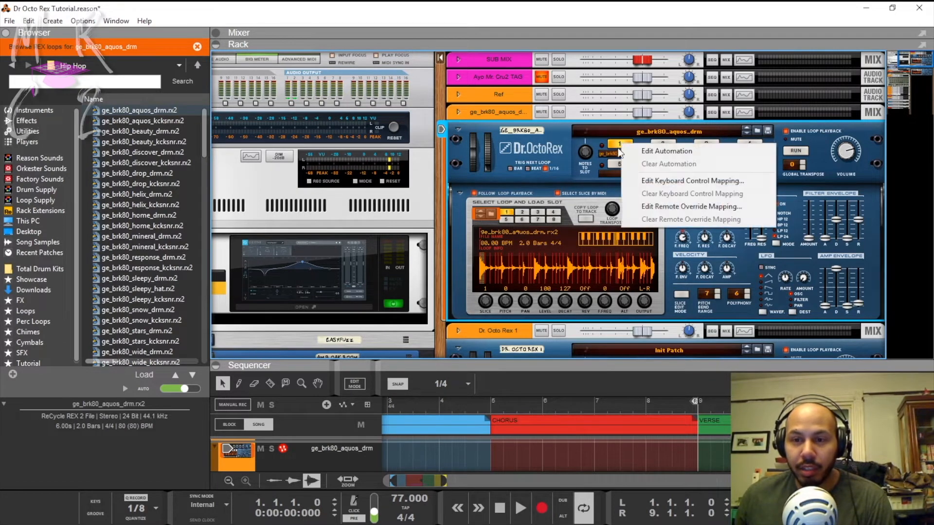
left_click(617, 144)
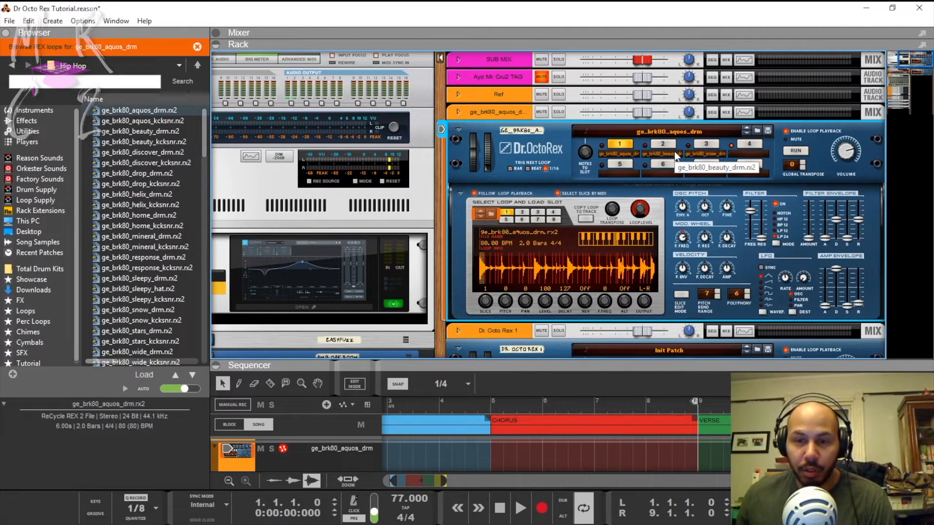
right_click(558, 164)
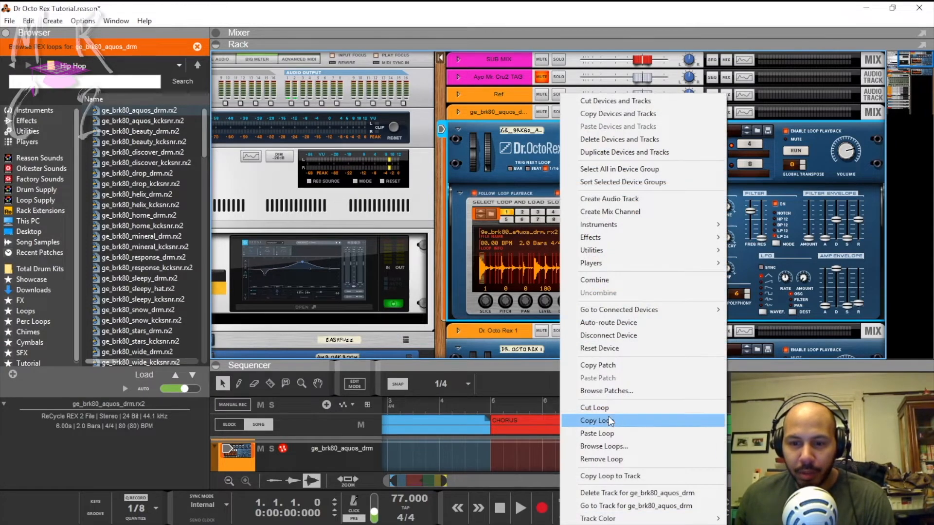
left_click(614, 420)
left_click(750, 144)
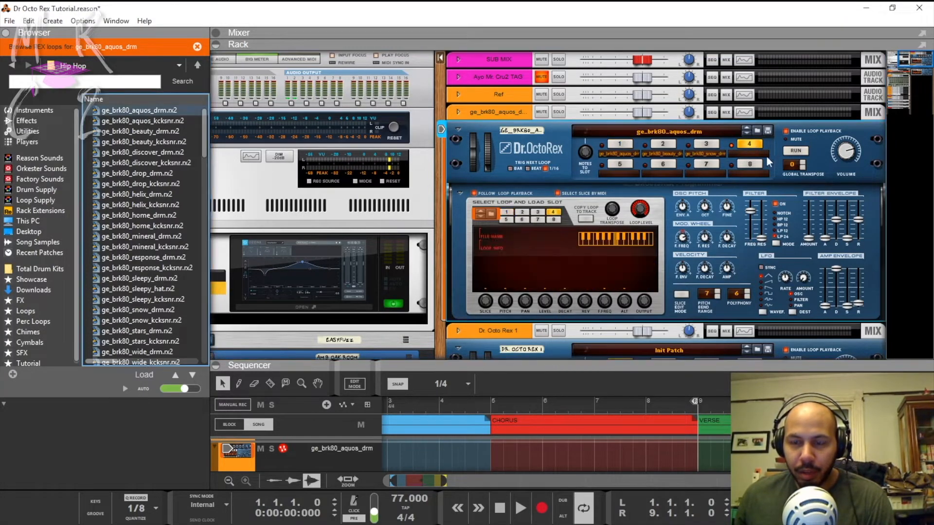
right_click(782, 153)
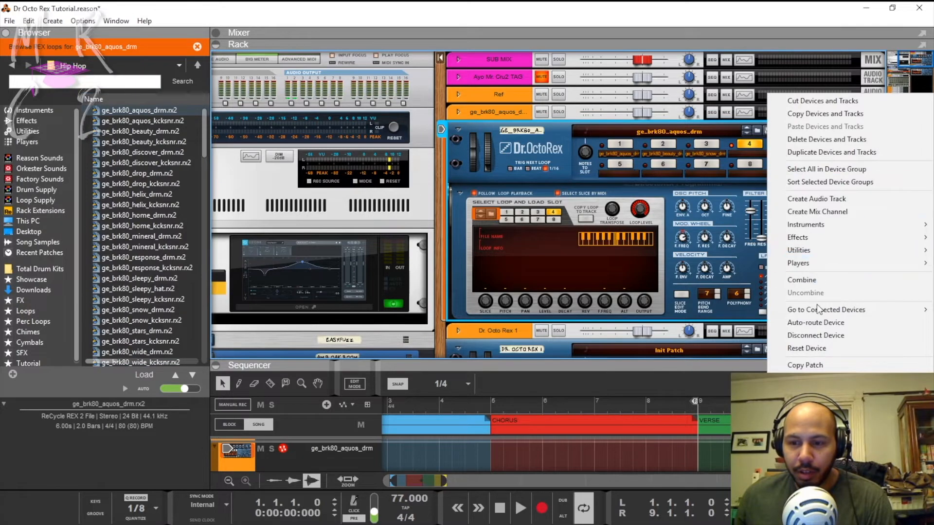
left_click(822, 432)
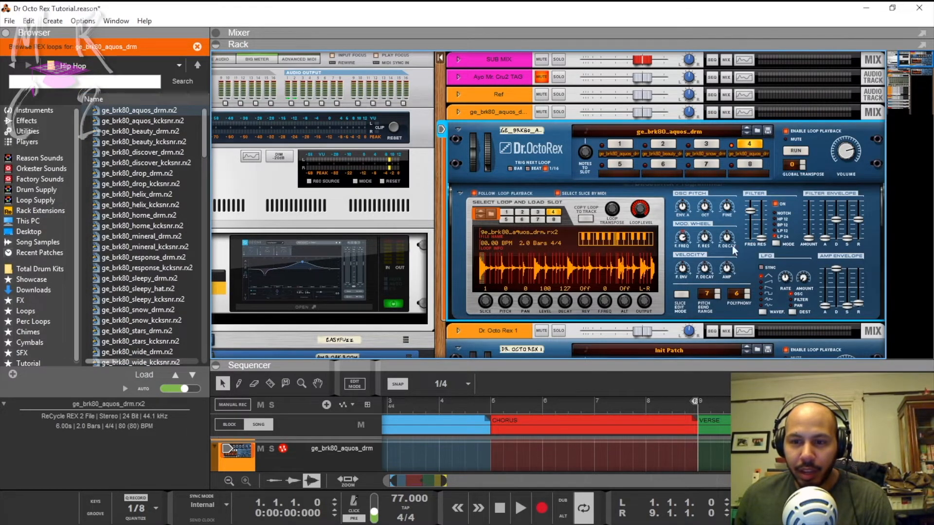
left_click_drag(750, 212, 749, 217)
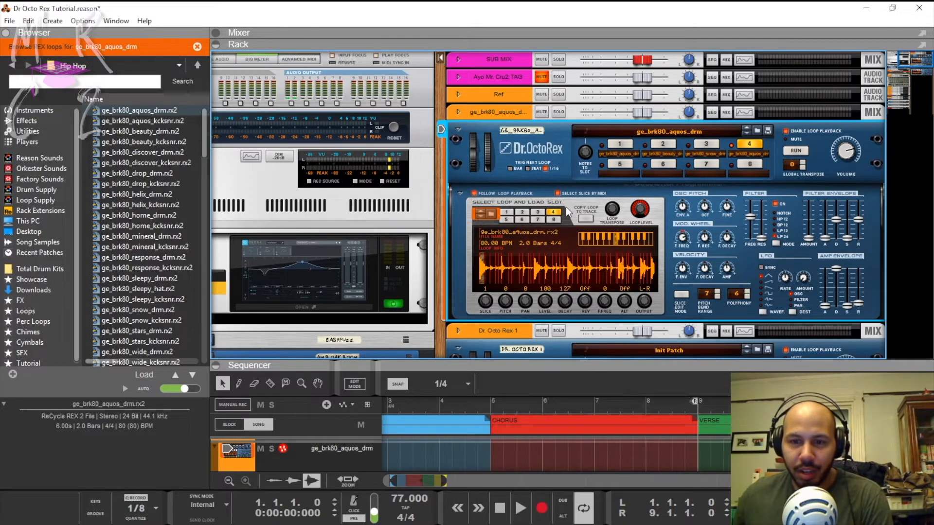
Reset the Dr. Octo Rex 1 device to remove the six drum loops from its slots.
scroll(579, 200, "down", 5)
scroll(579, 200, "down", 5)
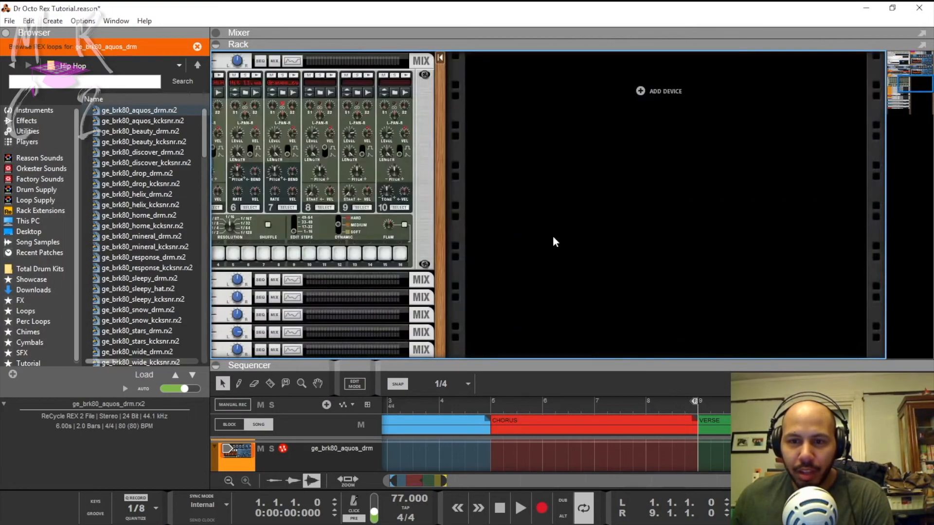
right_click(534, 188)
left_click(530, 189)
scroll(523, 190, "up", 5)
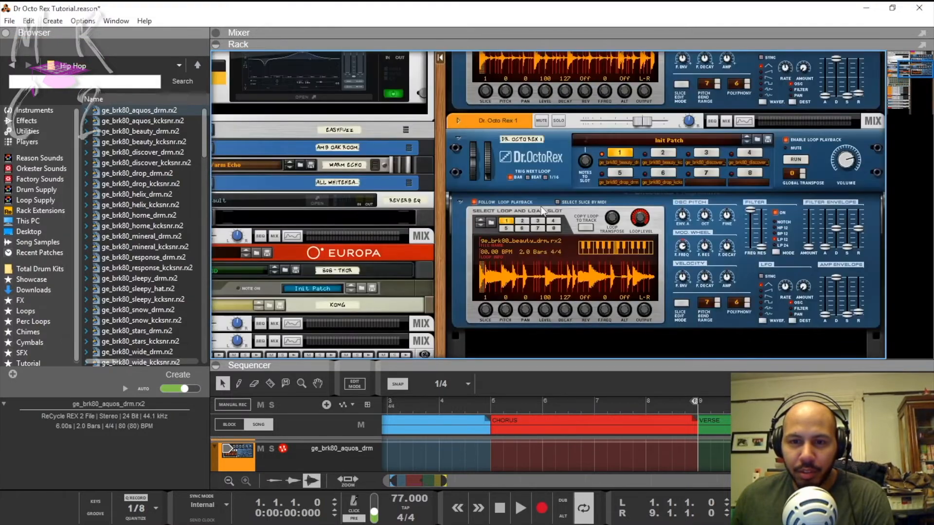
right_click(550, 177)
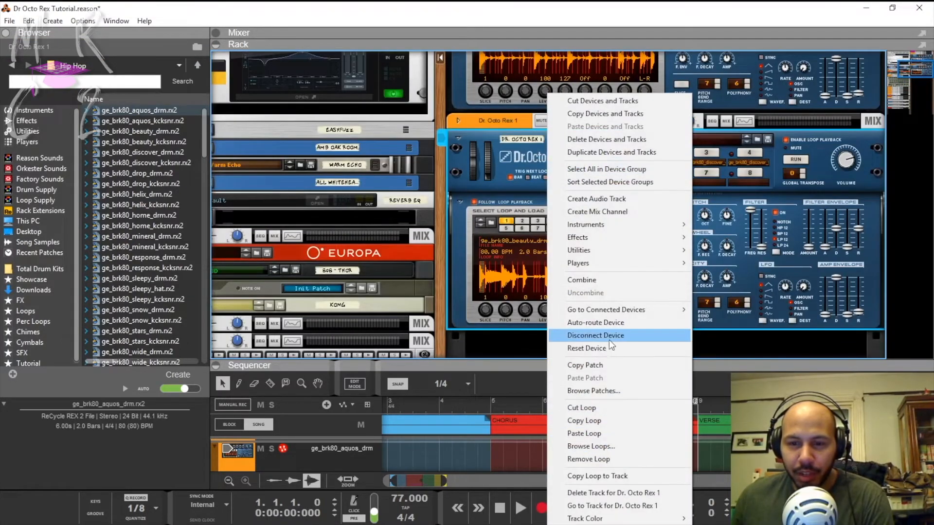
left_click(612, 349)
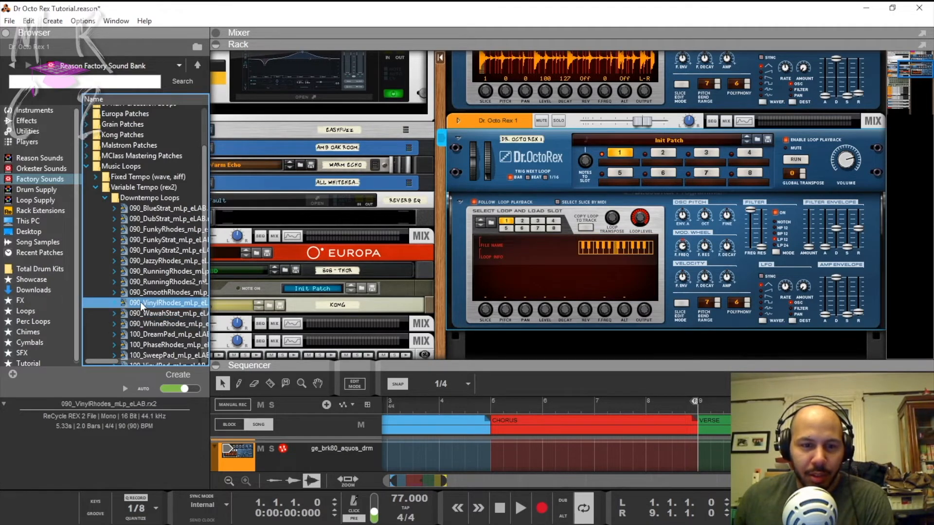
Load the 090_VinylRhodes_mLp_eLAB.rx2 loop into slot 1 of Dr. Octo Rex 1 and preview its playback.
left_click_drag(141, 304, 641, 153)
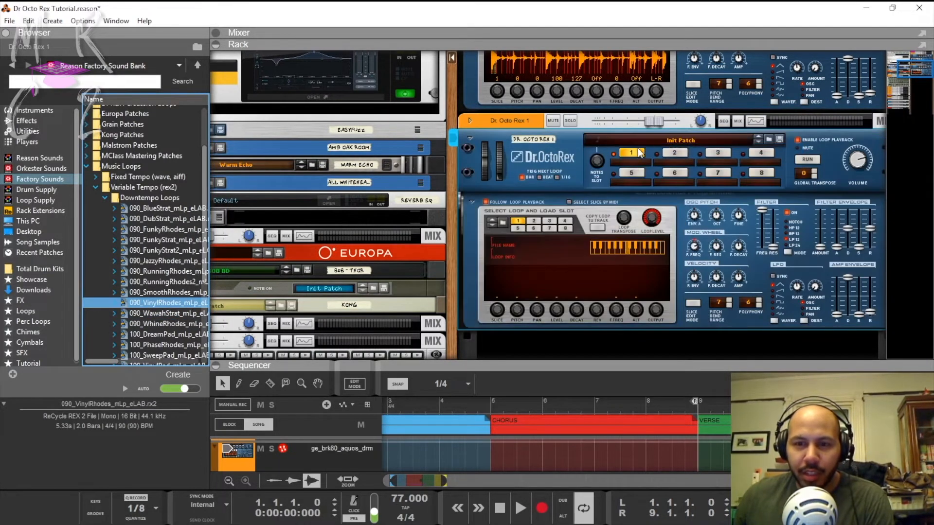
left_click(808, 160)
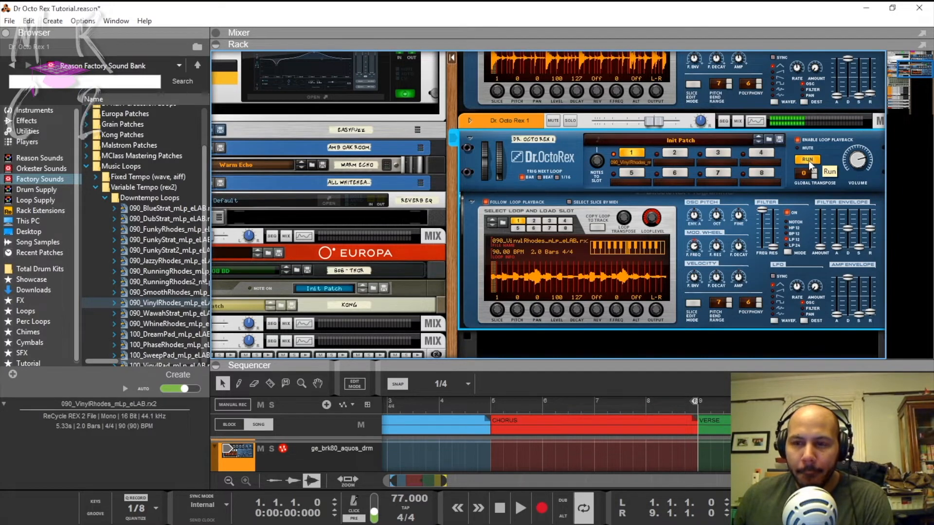
left_click(806, 167)
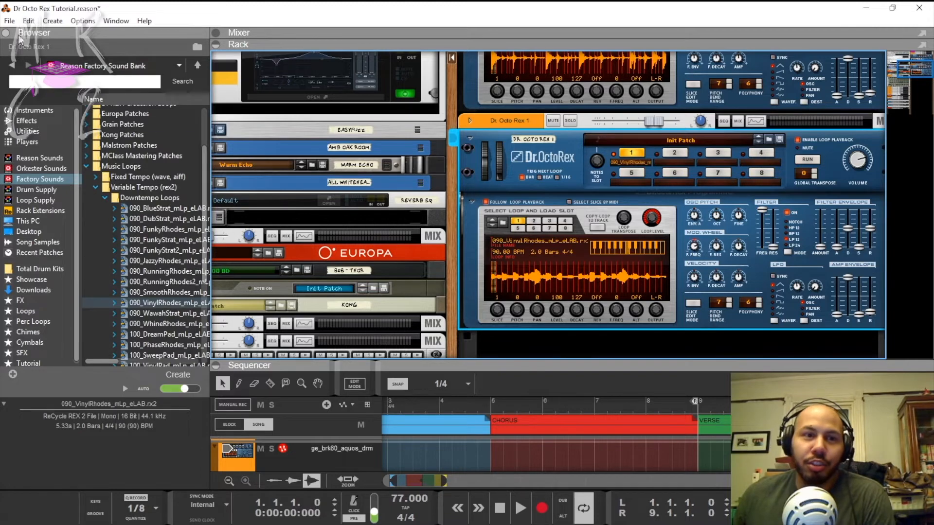
Hide the browser and enlarge the sequencer area to show the Dr. Octo Rex 1 track from bar 1.
left_click(6, 33)
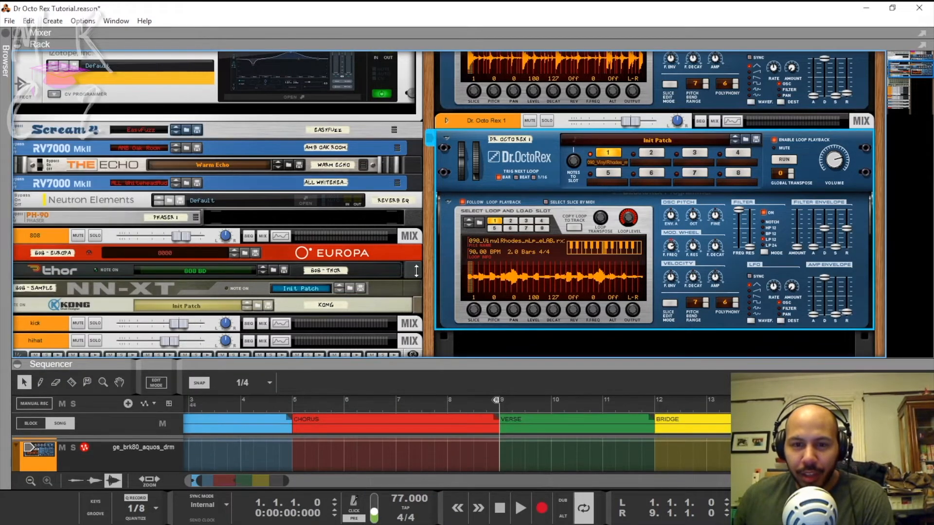
left_click_drag(419, 359, 419, 251)
scroll(417, 122, "down", 3)
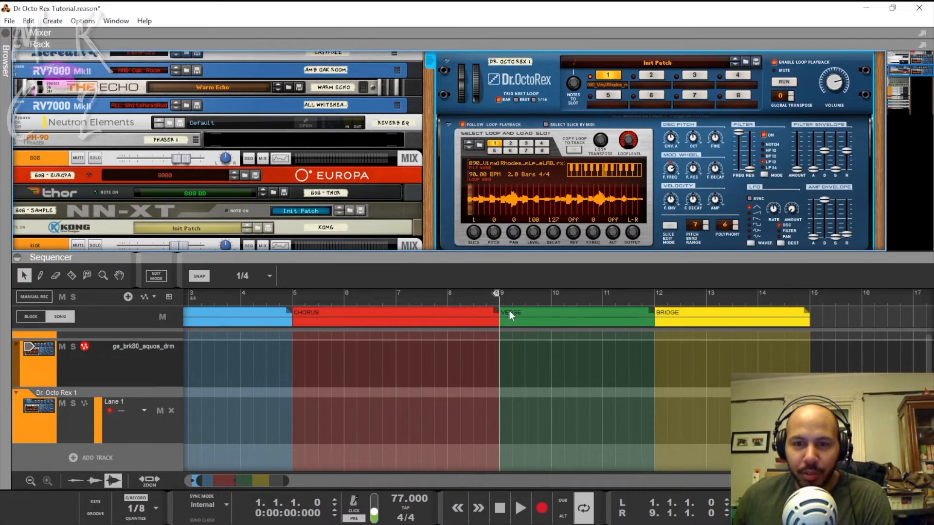
left_click_drag(249, 482, 195, 489)
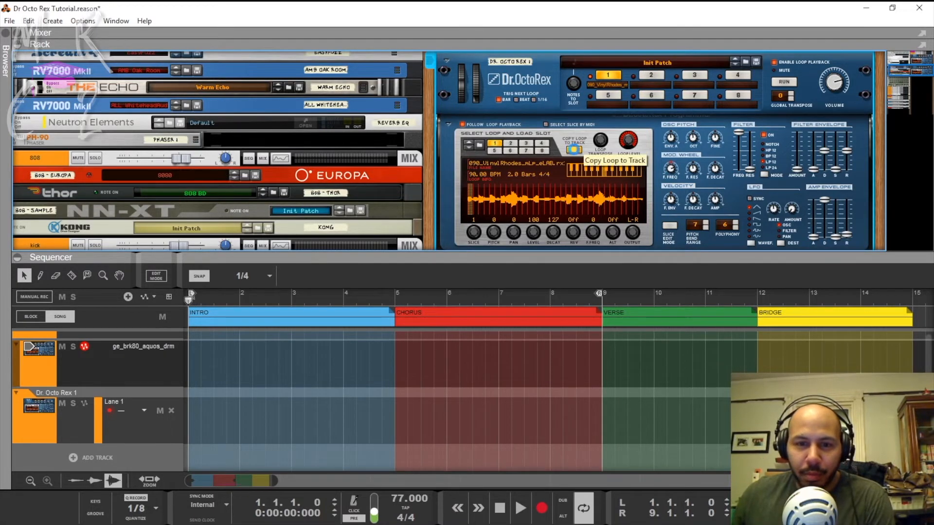
Copy the Vinyl Rhodes loop to the Dr. Octo Rex 1 track and move the right locator to bar 8.
left_click(574, 149)
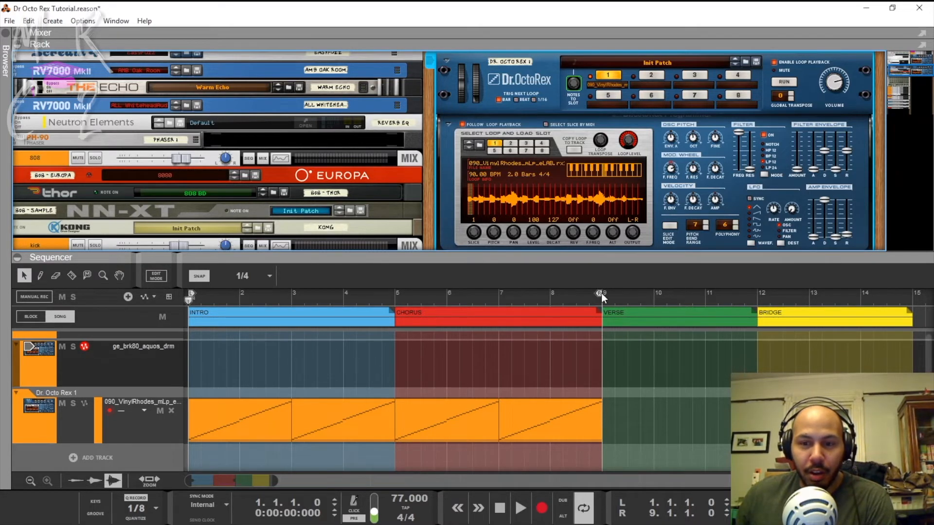
left_click_drag(600, 293, 547, 301)
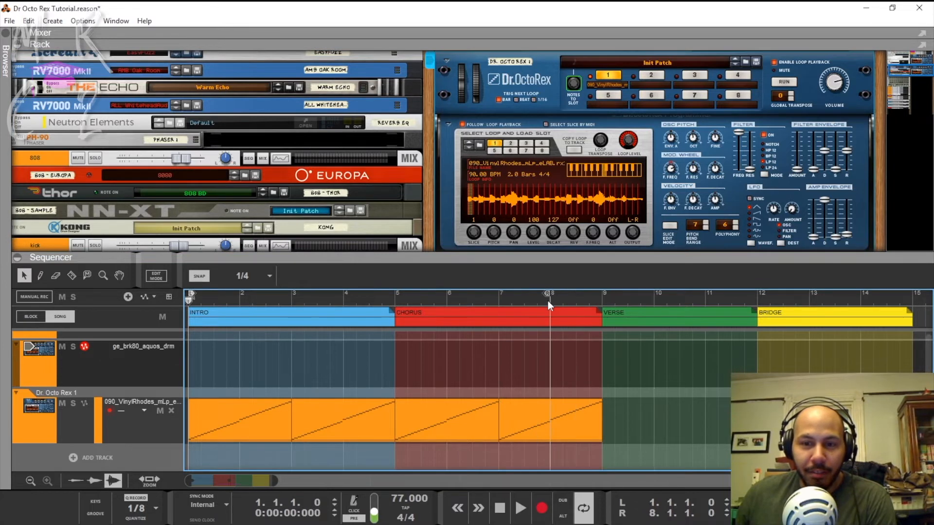
Delete the four Vinyl Rhodes clips from the Dr. Octo Rex 1 track along with their note lane.
left_click_drag(632, 386, 161, 422)
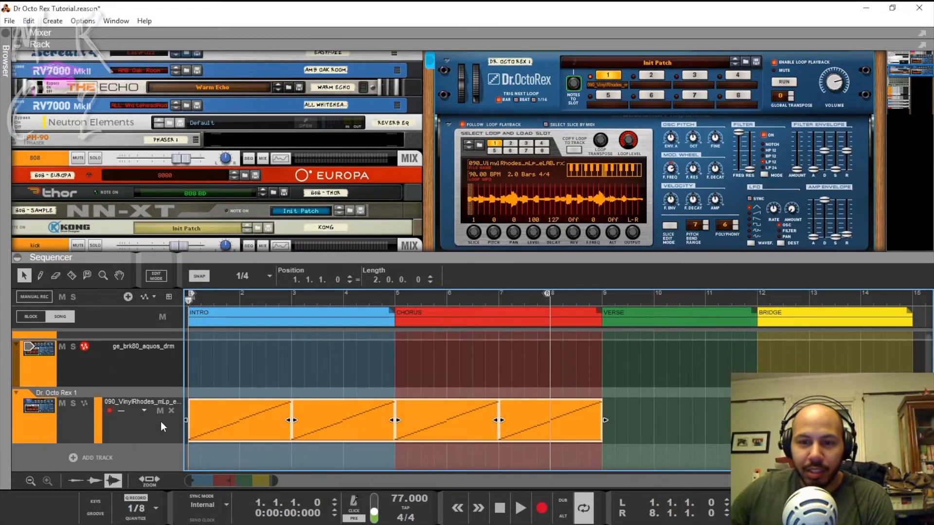
key("Delete")
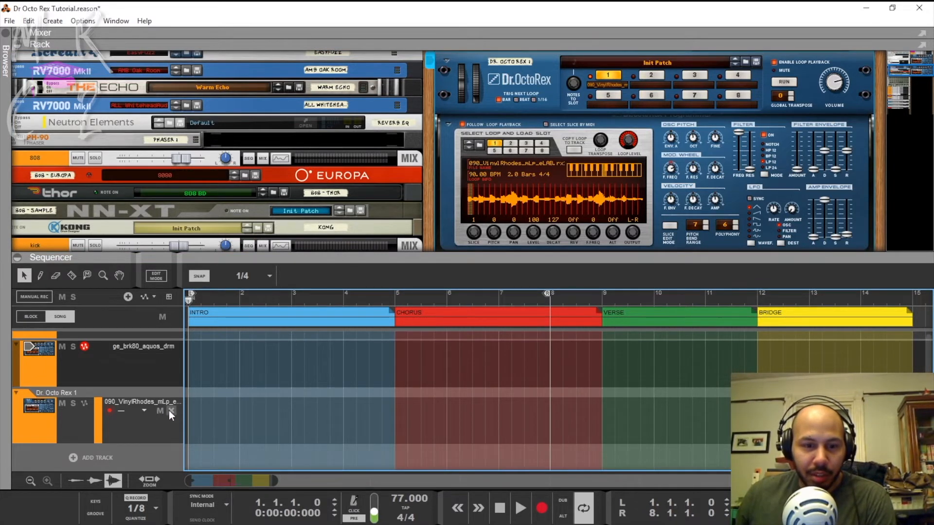
left_click(171, 411)
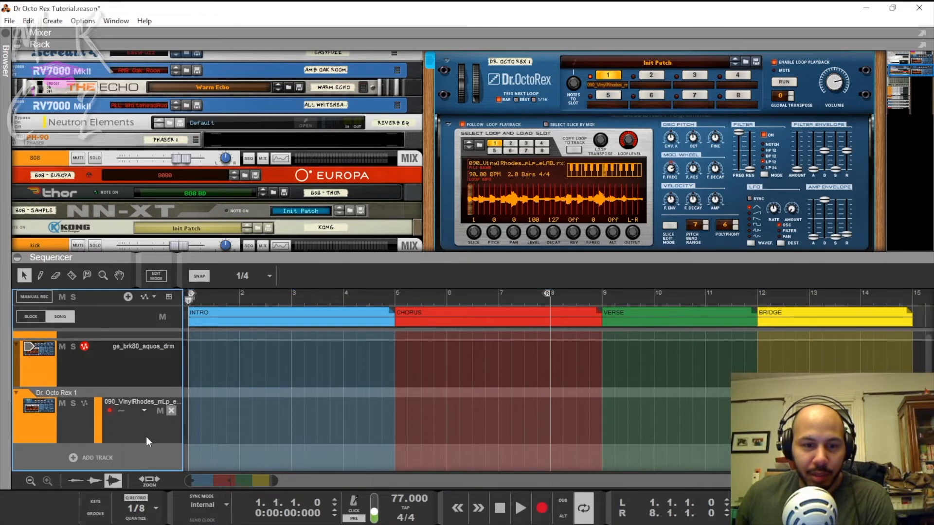
Copy the Vinyl Rhodes loop to the Dr. Octo Rex 1 track again and move the right locator to bar 9.
left_click(576, 150)
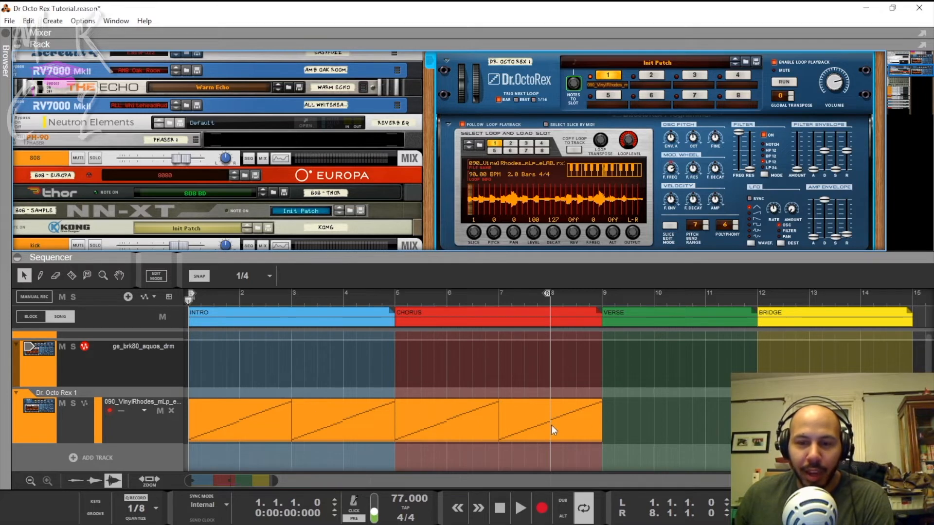
left_click_drag(548, 293, 598, 308)
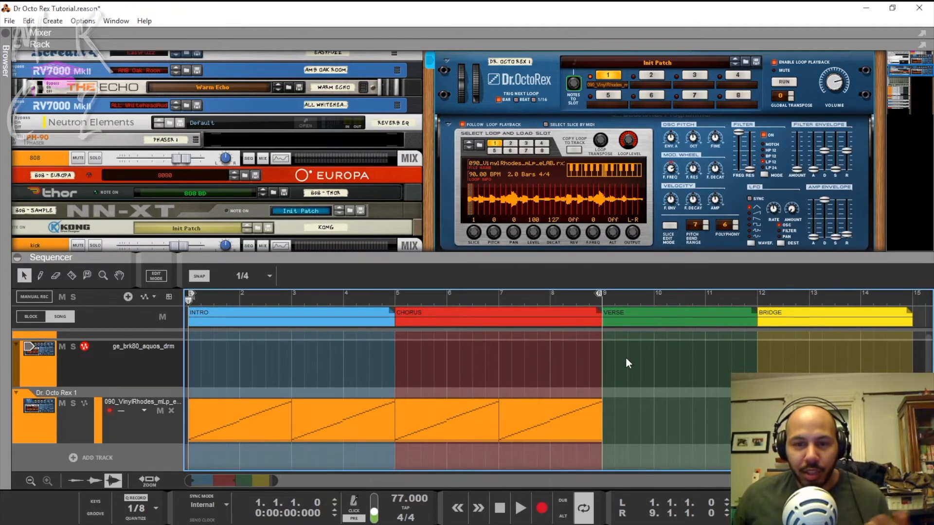
Clear the Dr. Octo Rex 1 track again by deleting its four clips and removing the Vinyl Rhodes note lane.
left_click_drag(628, 393, 252, 425)
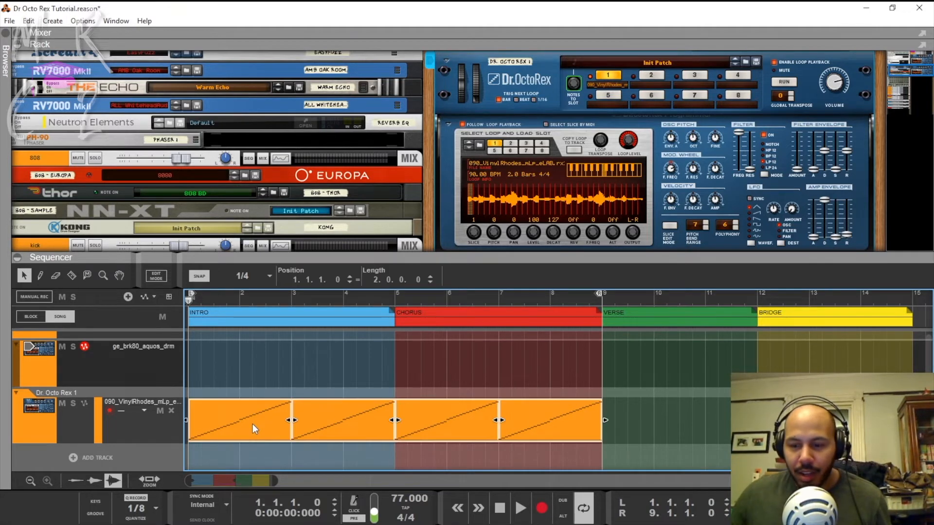
key("Delete")
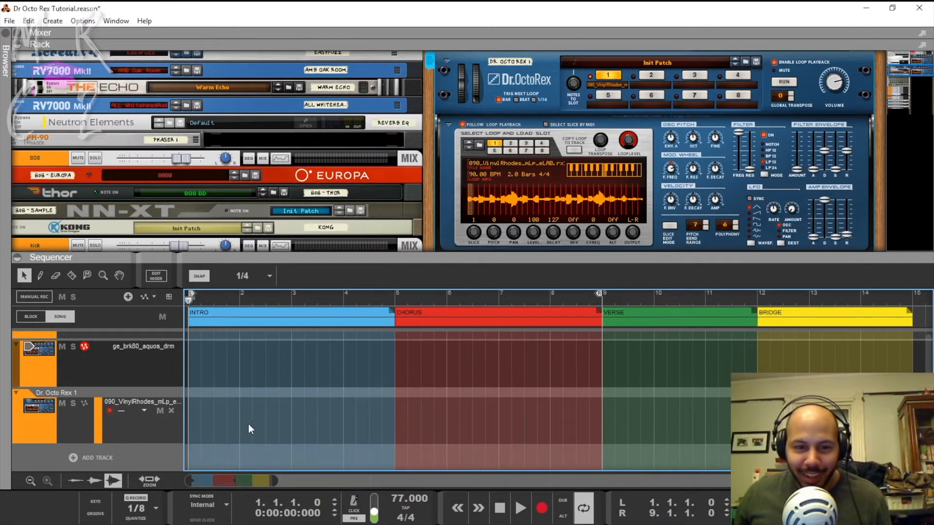
left_click(171, 411)
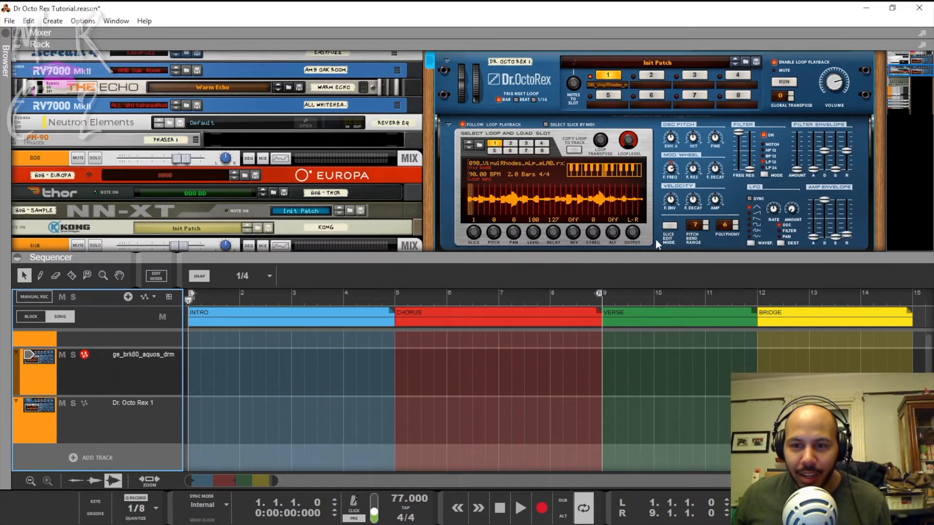
Enable Slice Edit Mode on Dr. Octo Rex 1 and raise the Alt parameter to its maximum across all slices of the Vinyl Rhodes loop.
left_click(669, 226)
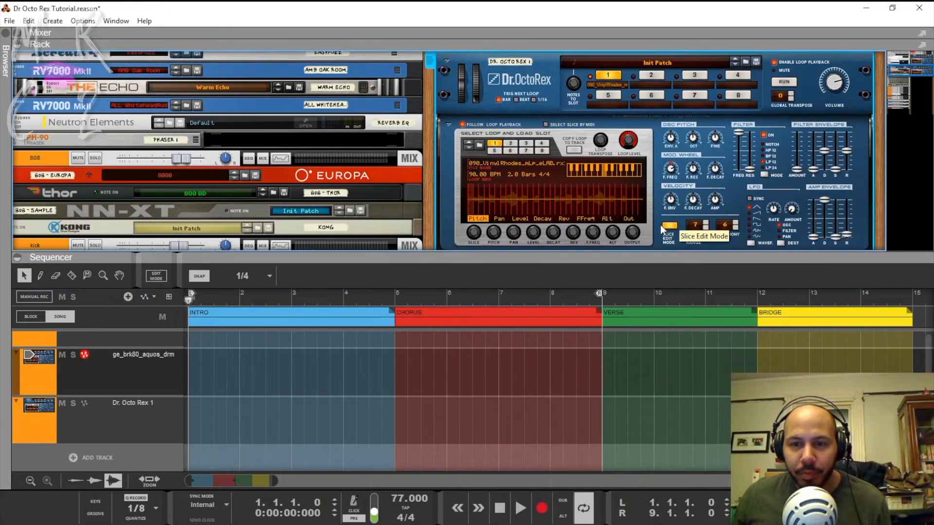
left_click(607, 218)
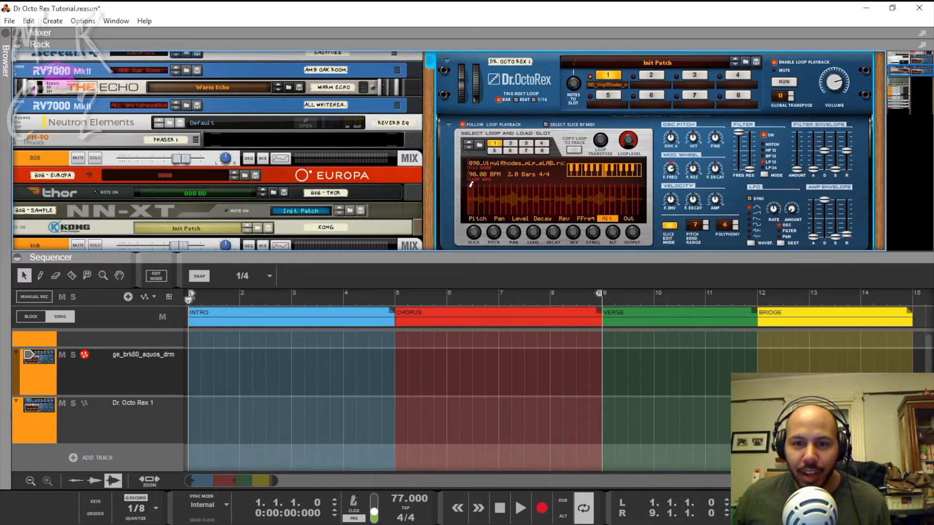
left_click_drag(471, 184, 660, 171)
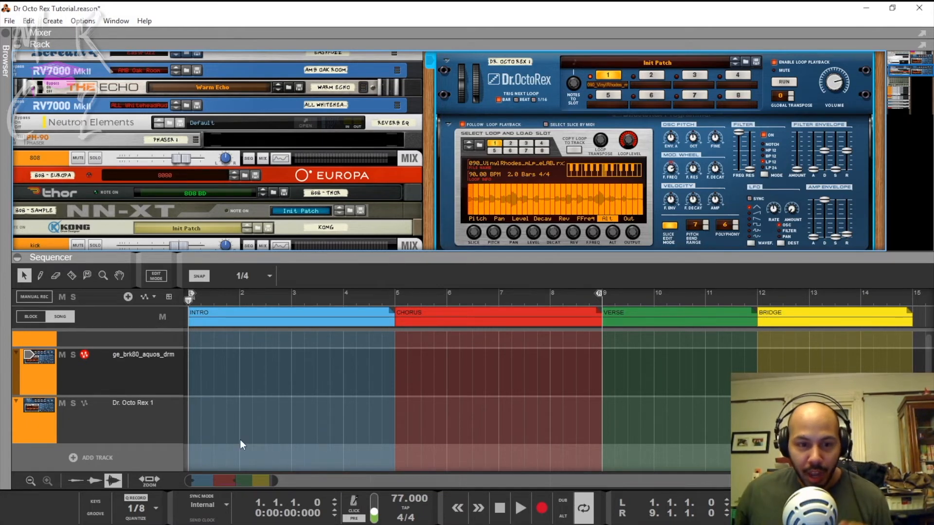
Copy the Alt-edited Vinyl Rhodes loop to the Dr. Octo Rex 1 track and preview the randomised slices.
left_click(575, 151)
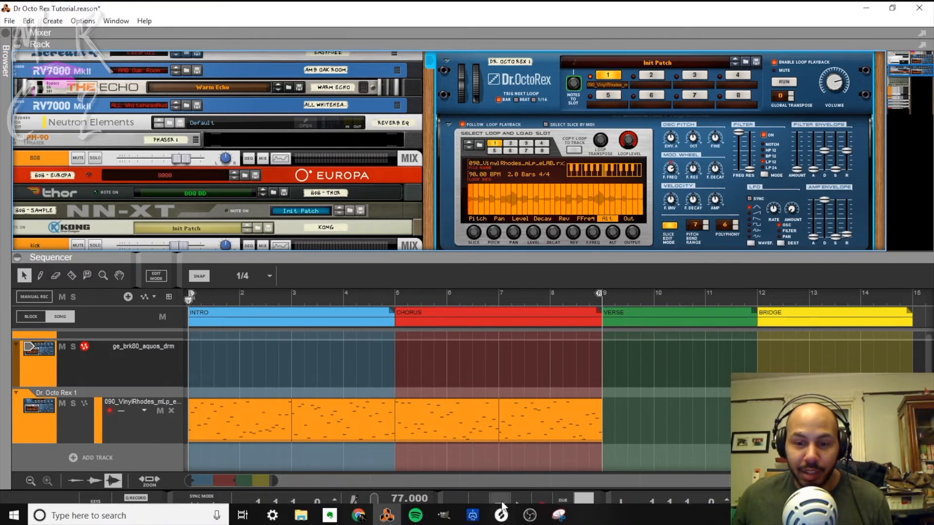
left_click(518, 501)
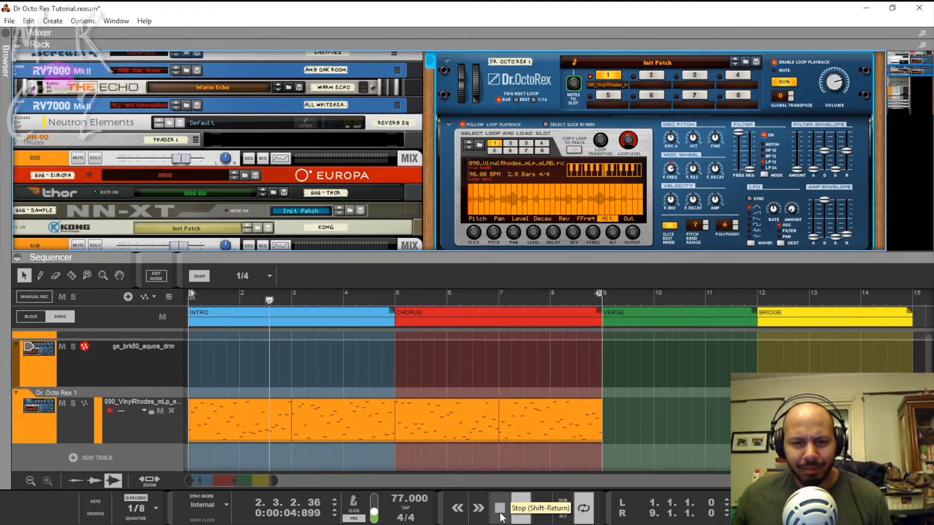
left_click(500, 509)
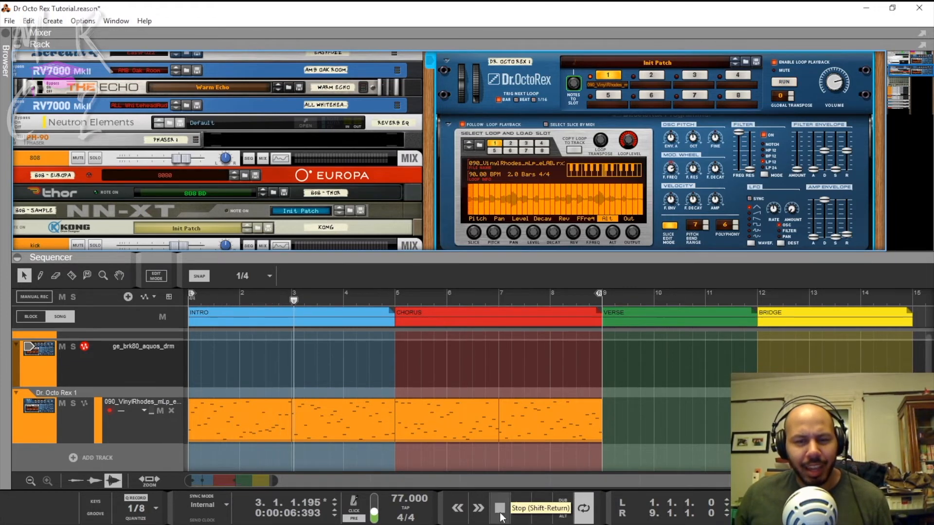
Select loop slot 1 on the ge_brk80_aquos_drm Dr. Octo Rex and preview the drum loop together with the Vinyl Rhodes clips.
scroll(671, 97, "up", 5)
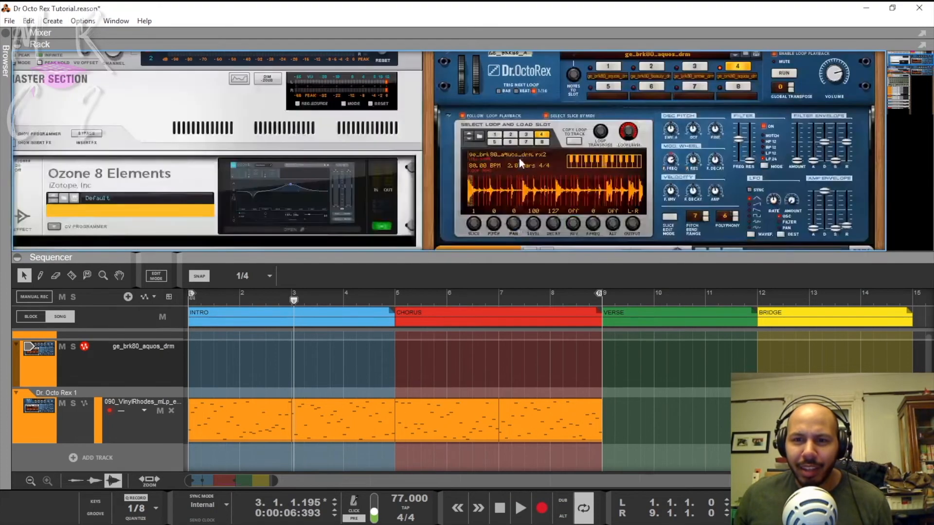
left_click(599, 67)
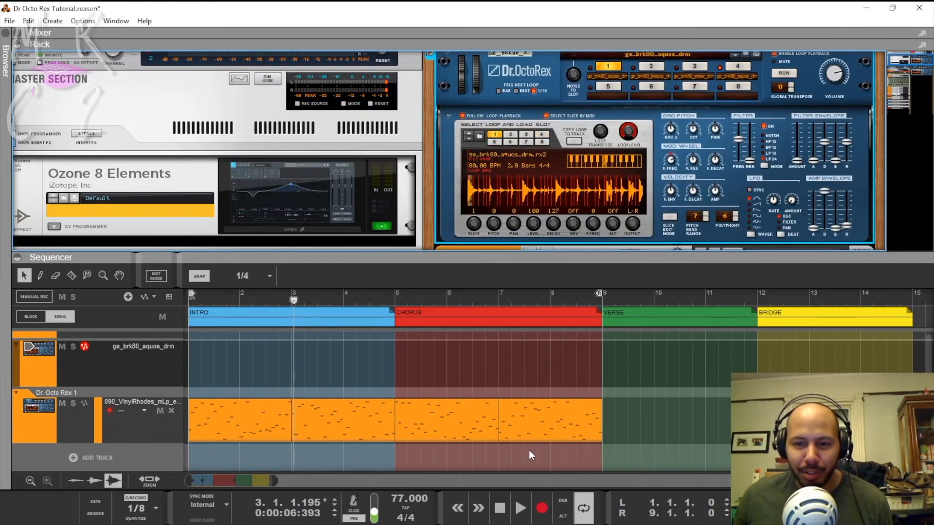
left_click(521, 511)
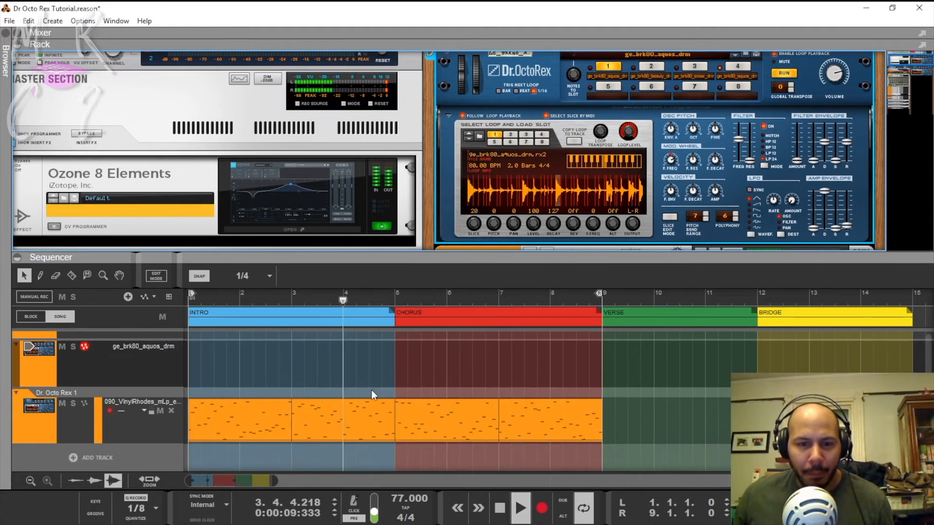
left_click(500, 510)
left_click(468, 381)
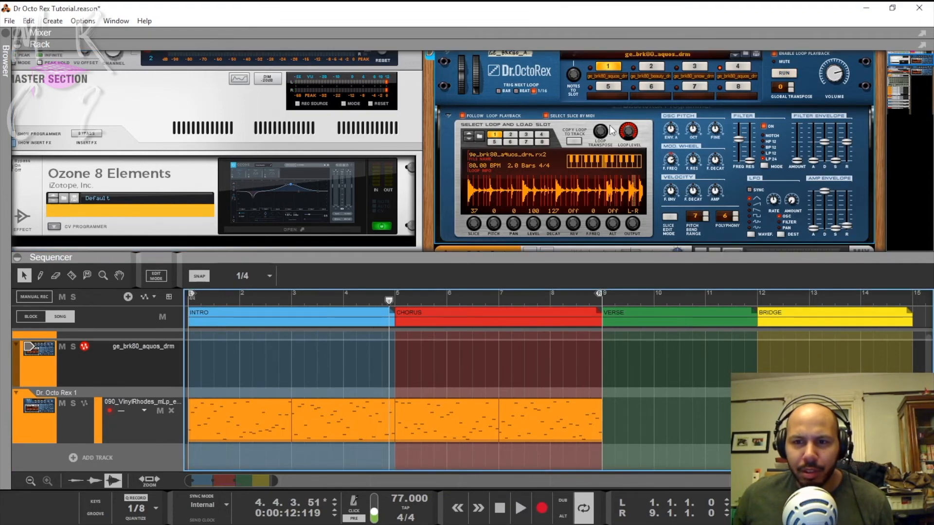
scroll(592, 105, "up", 3)
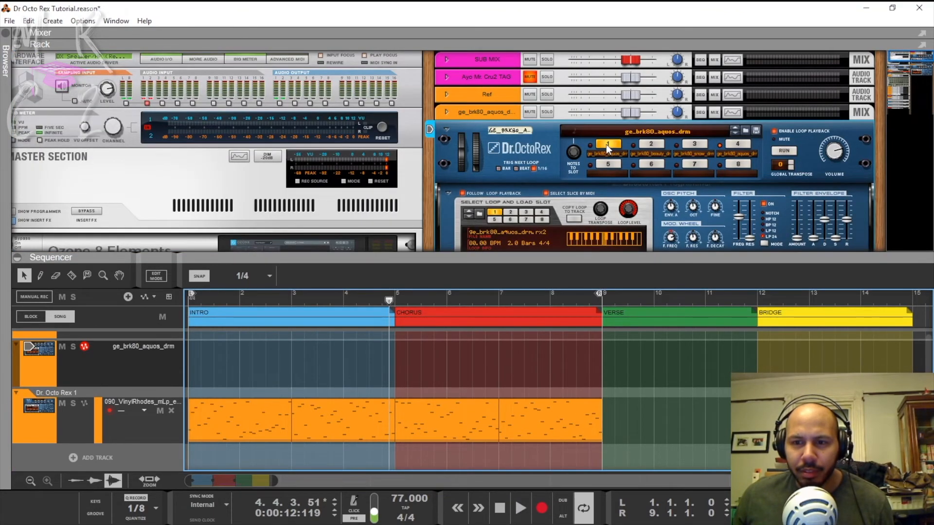
left_click(606, 145)
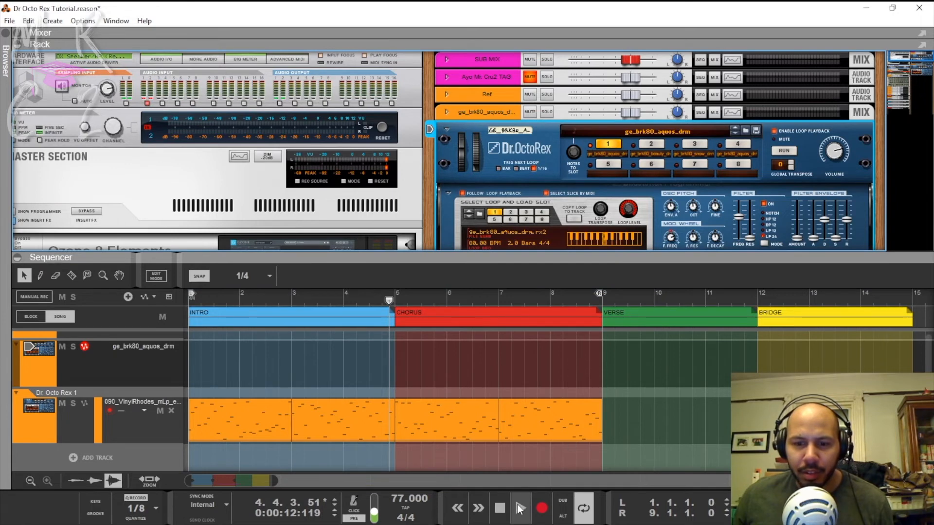
left_click(519, 508)
left_click(501, 508)
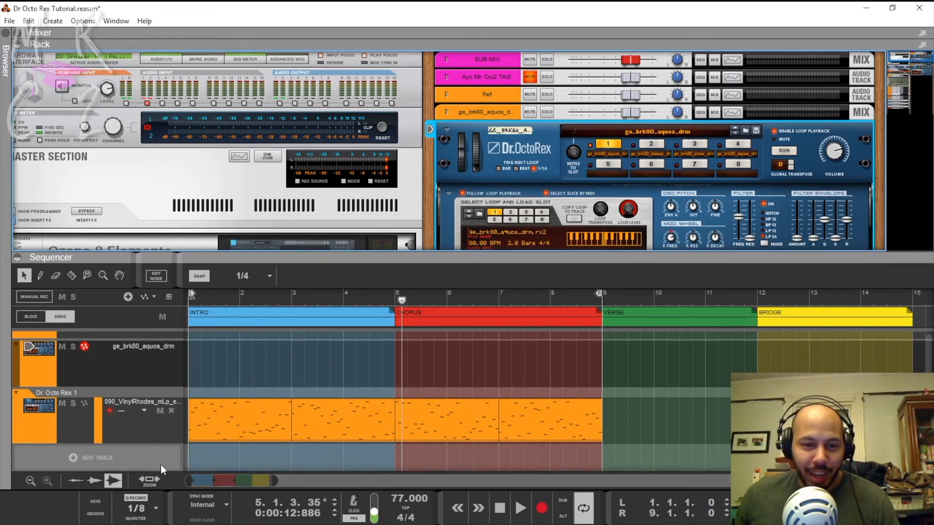
Open the first Vinyl Rhodes clip for note editing in an enlarged sequencer and lower the note just after beat 1.2 to Slice #8.
left_click_drag(201, 480, 195, 480)
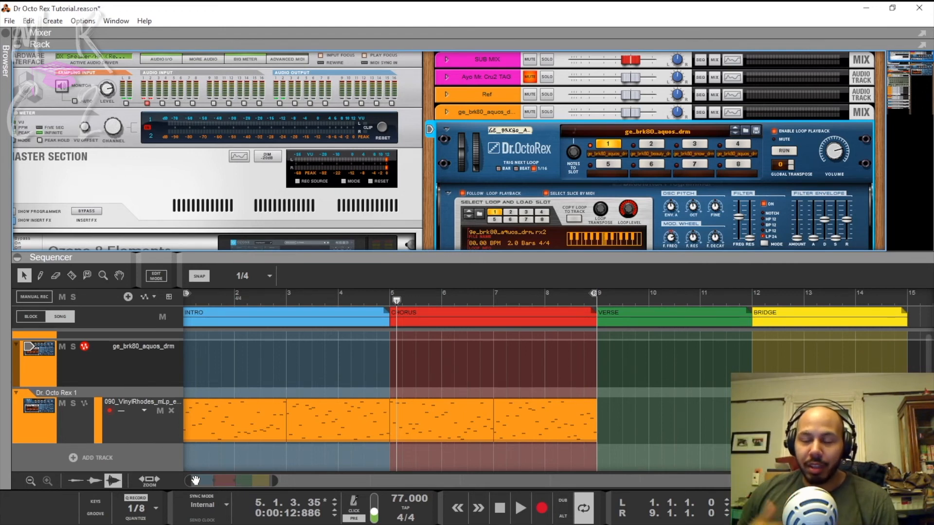
left_click(235, 447)
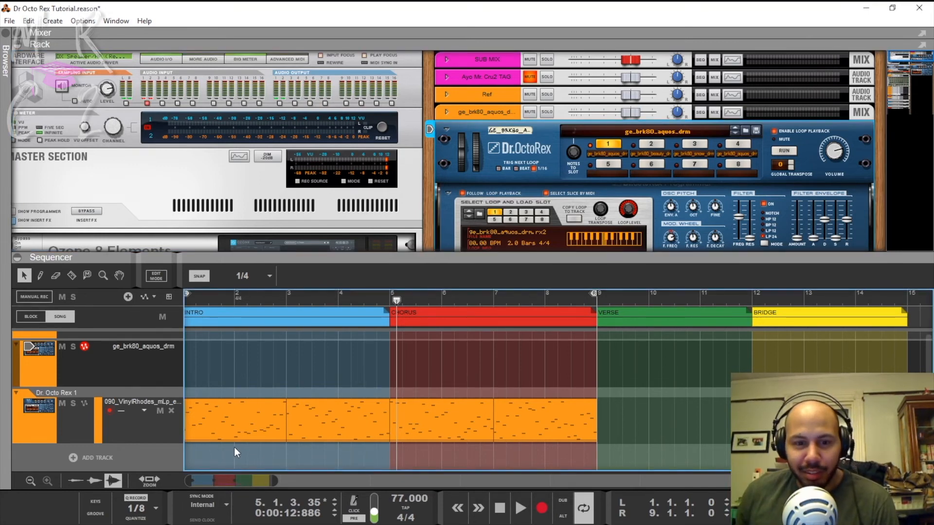
double_click(233, 419)
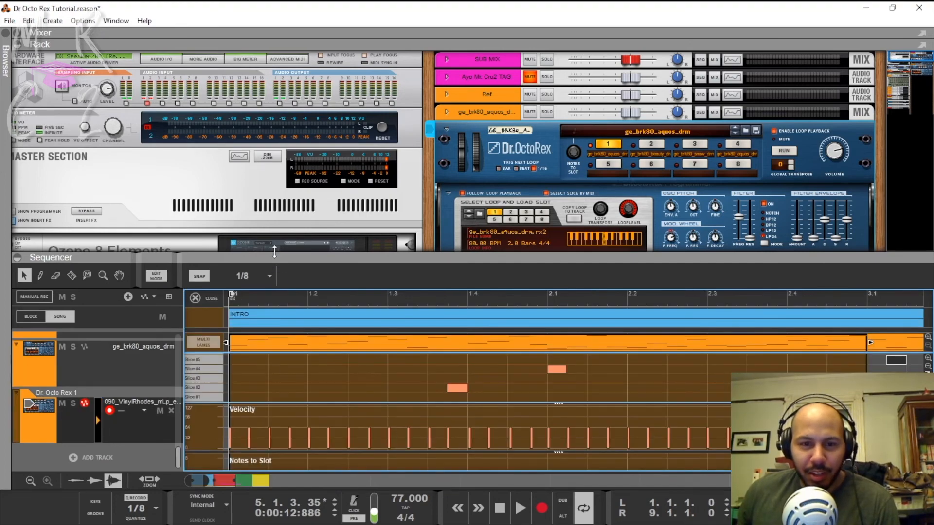
left_click_drag(274, 251, 257, 3)
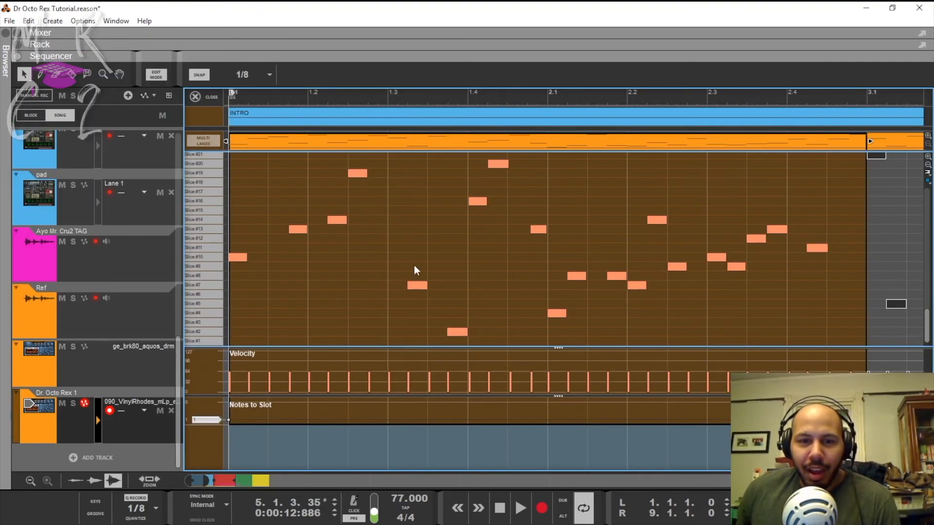
left_click_drag(337, 218, 336, 281)
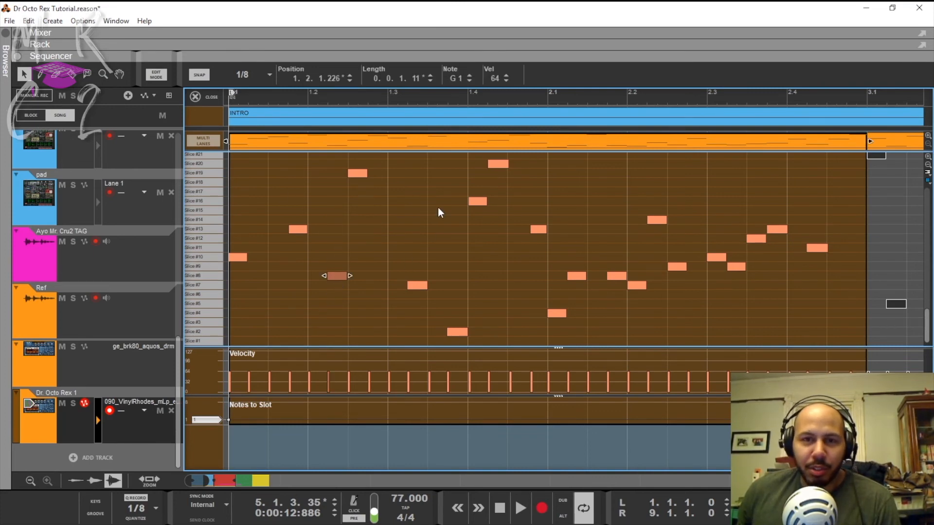